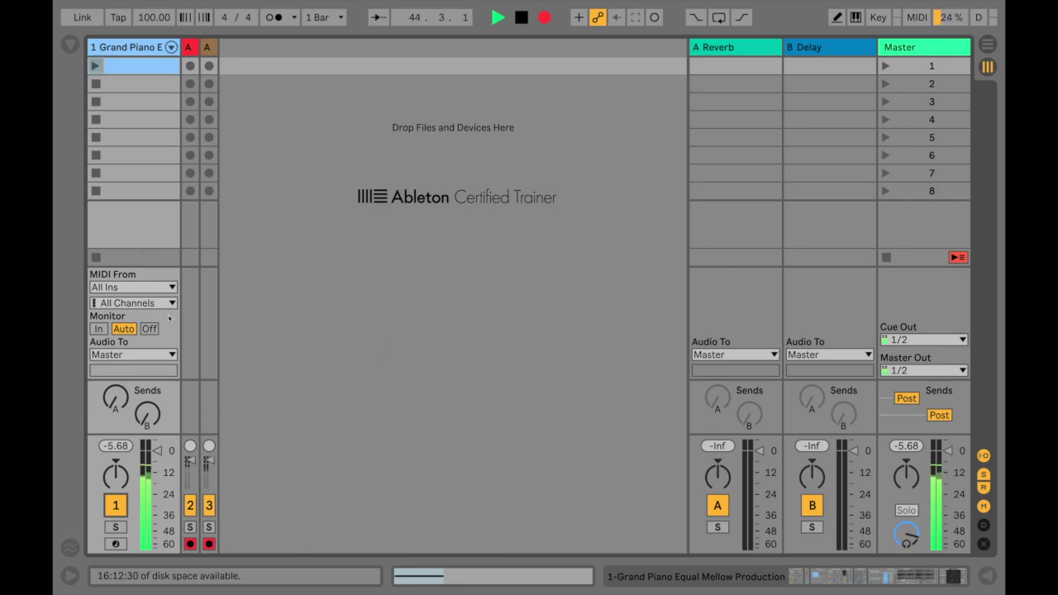
Mute the grand piano track and open its first MIDI clip
{"action": "left_click", "coordinate": [116, 506]}
{"action": "double_click", "coordinate": [144, 69]}
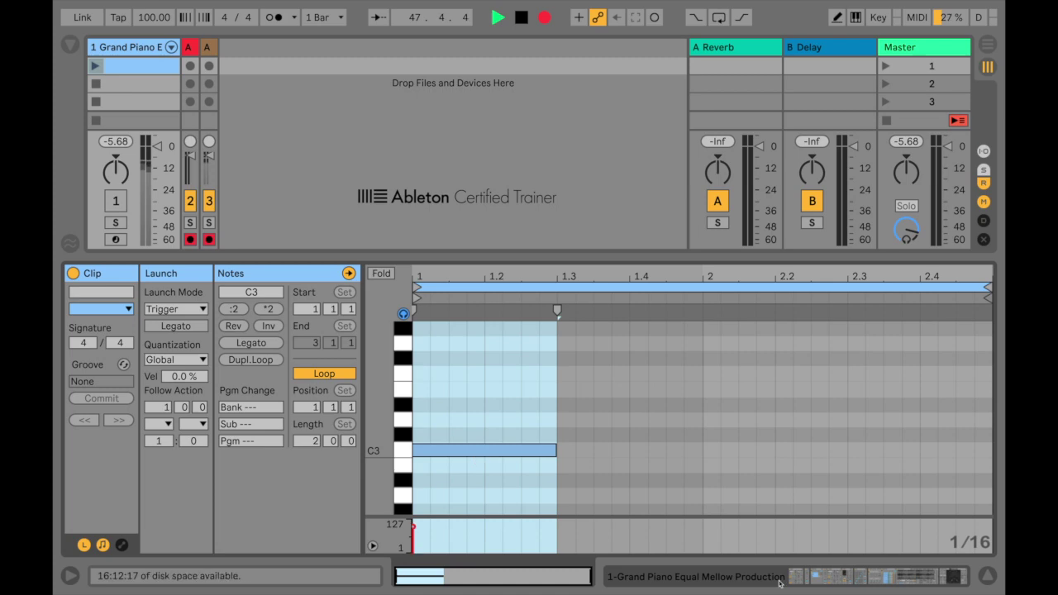
Examine the first Arpeggiator's settings alongside the single C3 note in the piano clip
{"action": "left_click", "coordinate": [810, 581]}
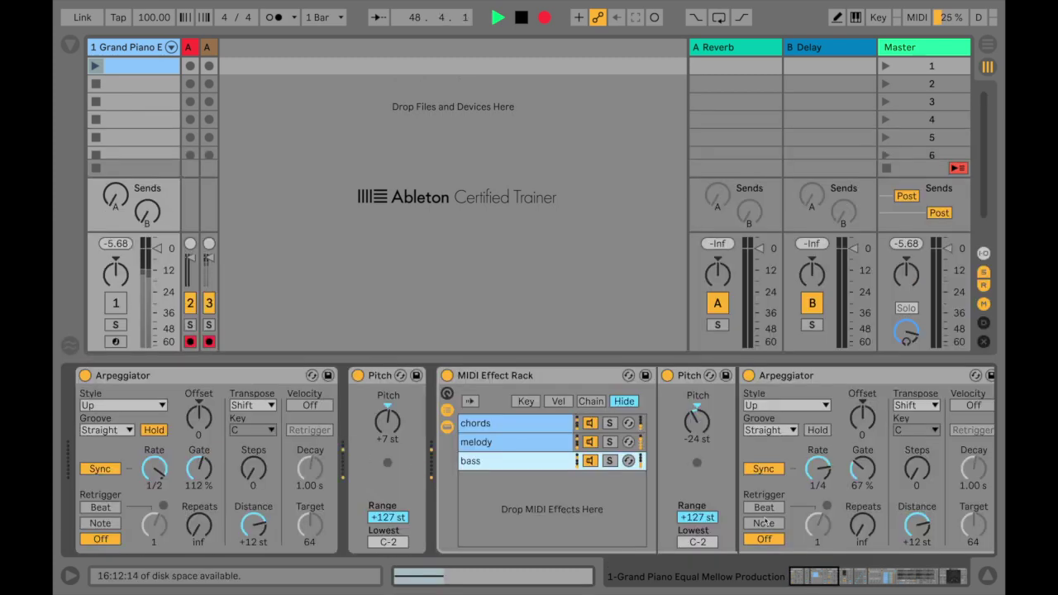
{"action": "mouse_move", "coordinate": [807, 581]}
{"action": "left_mouse_down"}
{"action": "mouse_move", "coordinate": [835, 581]}
{"action": "mouse_move", "coordinate": [791, 579]}
{"action": "left_mouse_up"}
{"action": "left_click", "coordinate": [241, 380]}
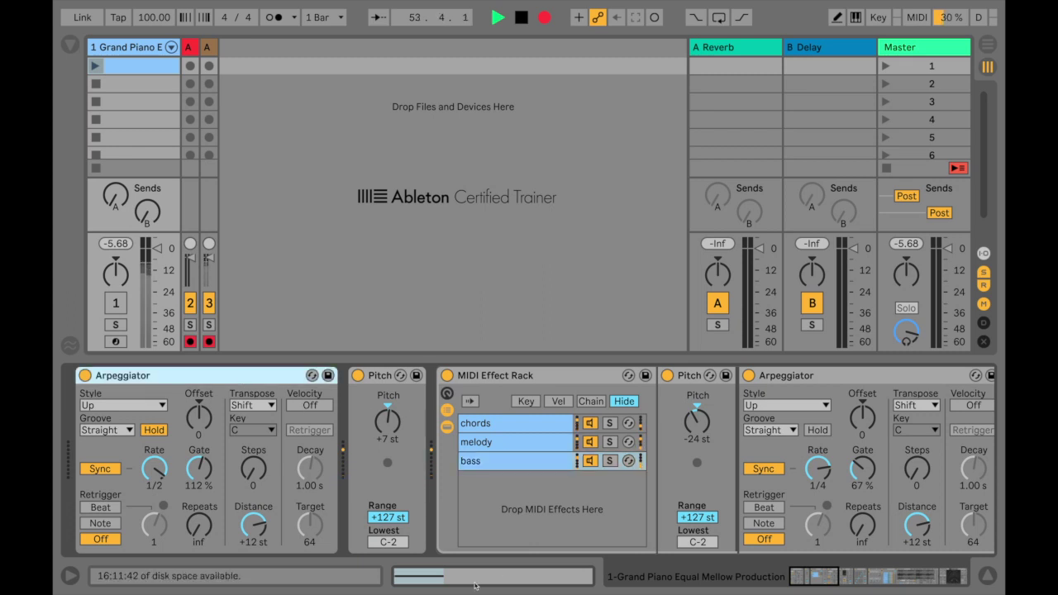
{"action": "key", "text": "shift+Tab"}
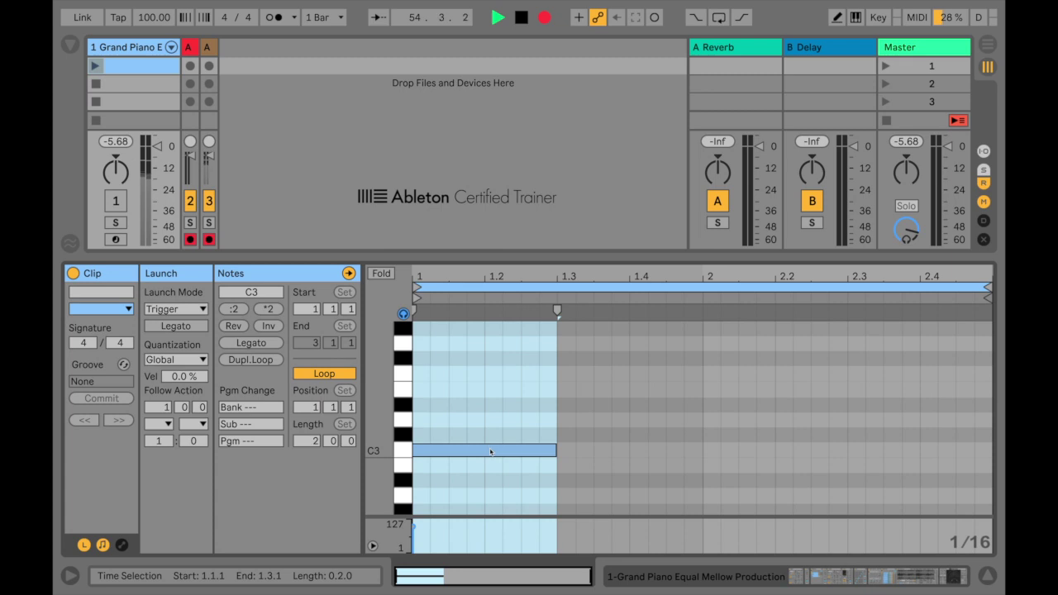
{"action": "left_click", "coordinate": [489, 451]}
{"action": "left_click", "coordinate": [848, 578]}
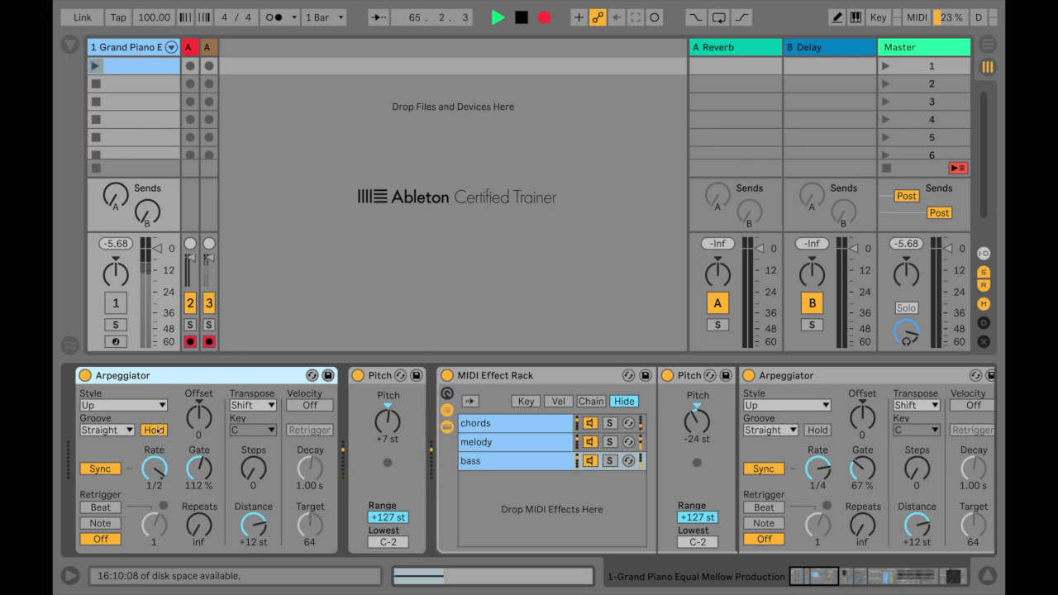
{"action": "key", "text": "shift+Tab"}
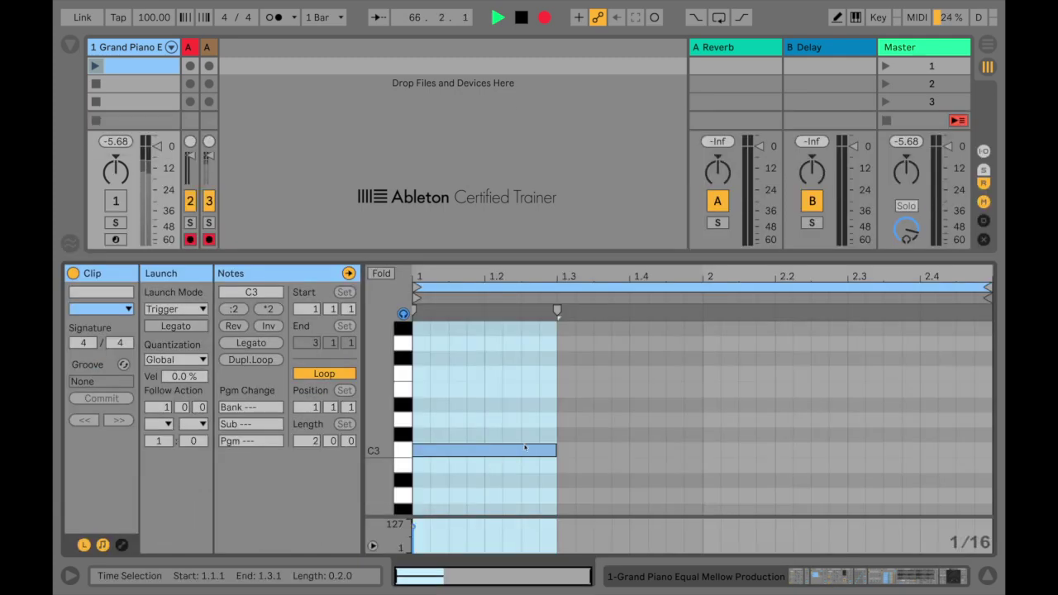
{"action": "key", "text": "shift+Tab"}
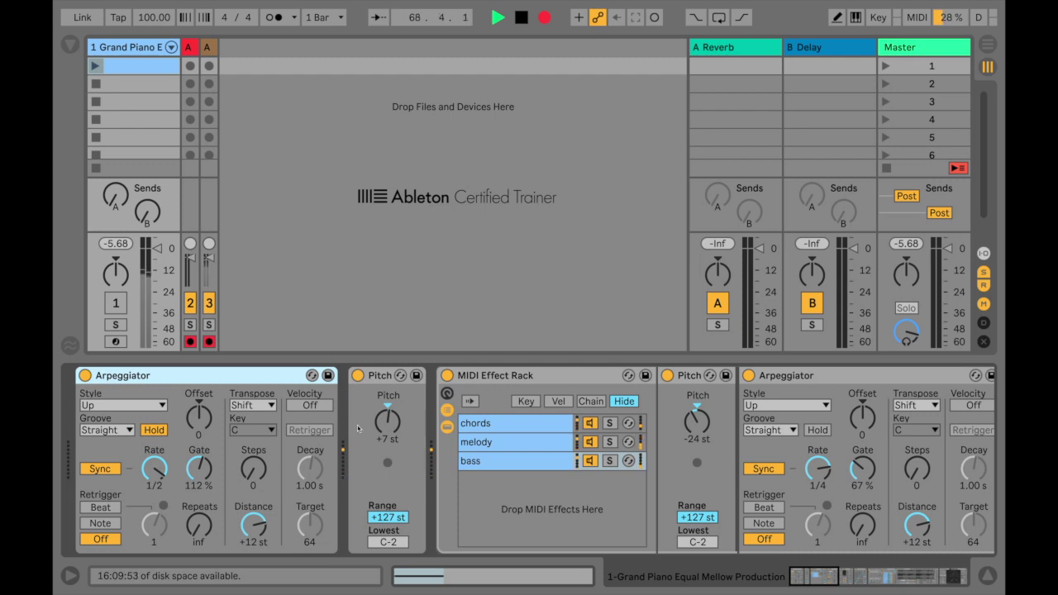
Show the clip's automation envelope for the Pitch control of the first Pitch device
{"action": "left_click", "coordinate": [381, 377]}
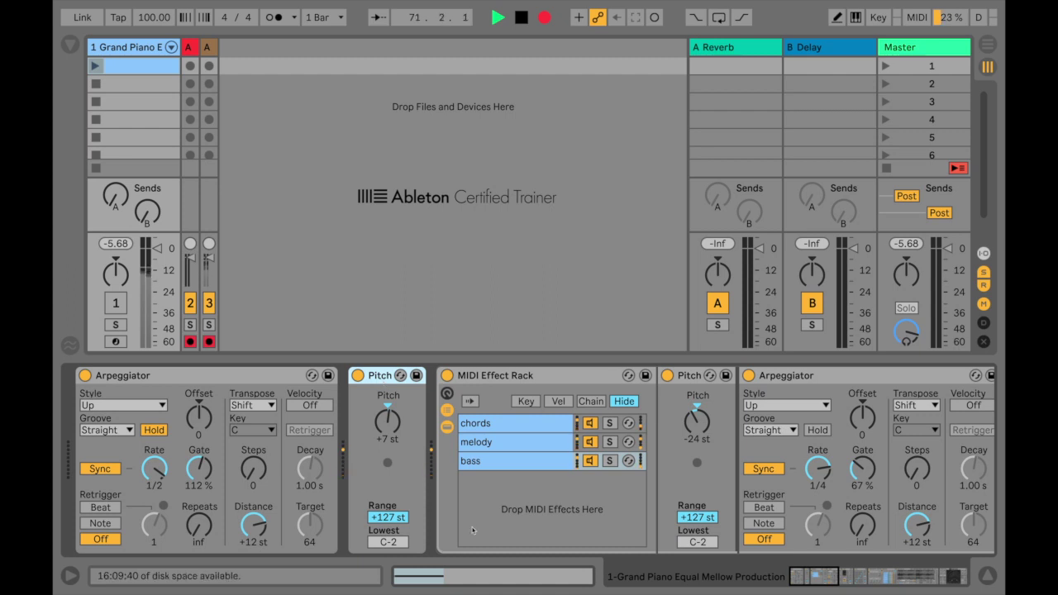
{"action": "left_click", "coordinate": [453, 581]}
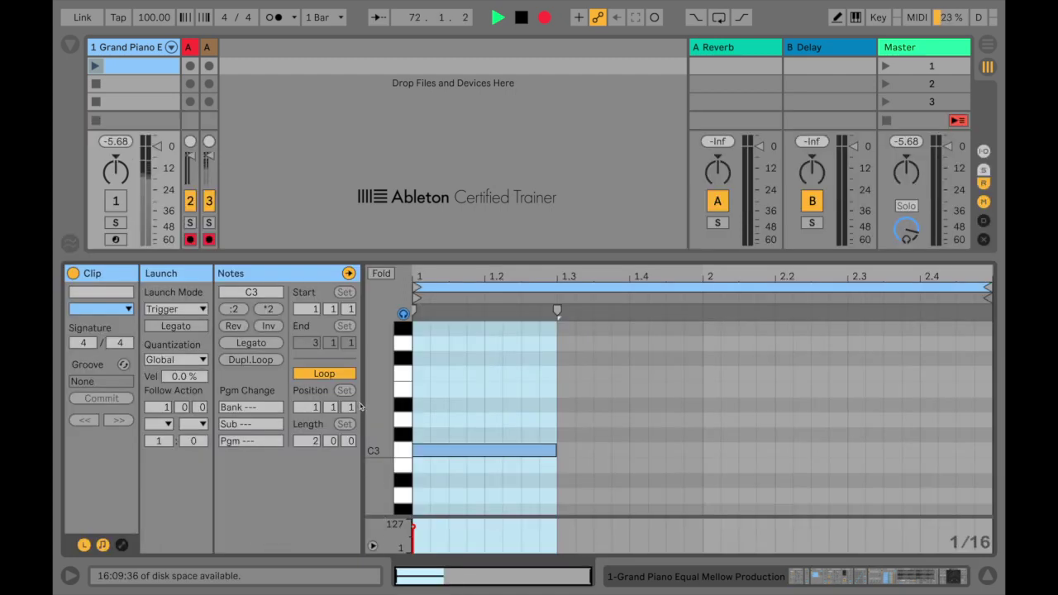
{"action": "left_click", "coordinate": [121, 545]}
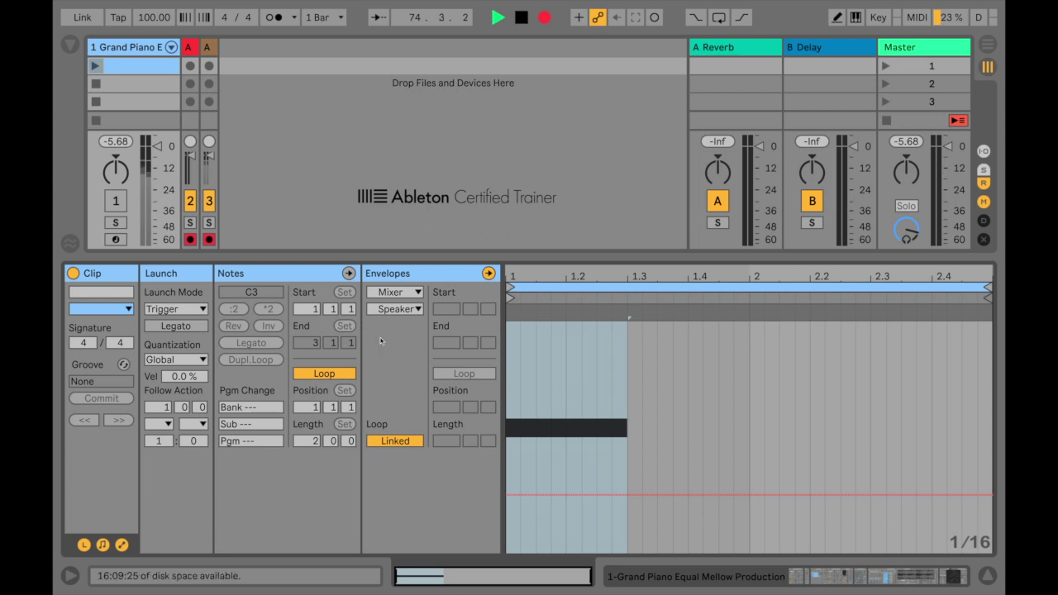
{"action": "left_click", "coordinate": [392, 296]}
{"action": "scroll", "coordinate": [423, 339], "scroll_direction": "up", "scroll_amount": 10}
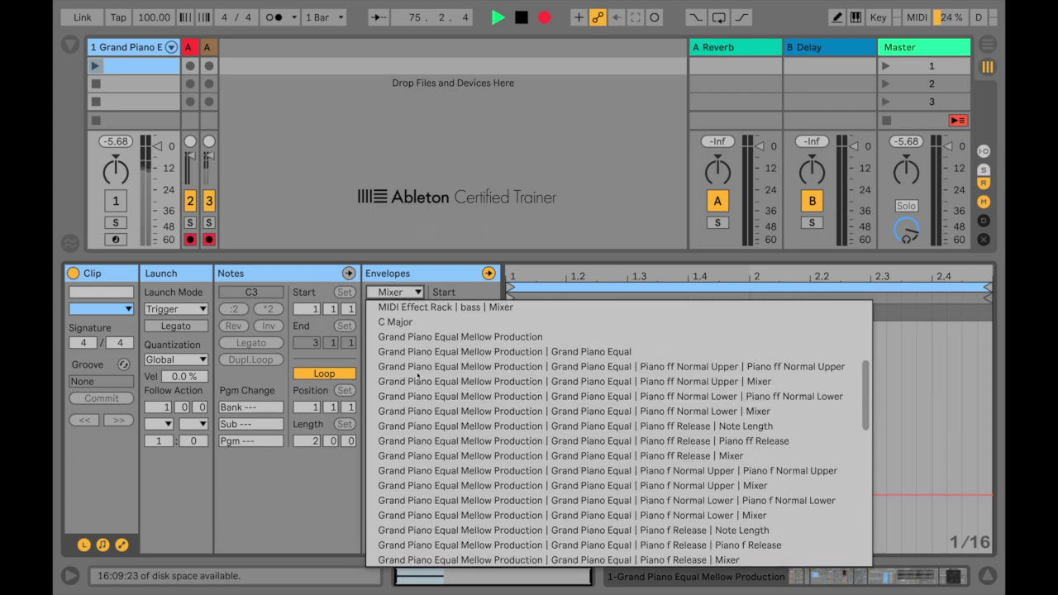
{"action": "left_click", "coordinate": [422, 337]}
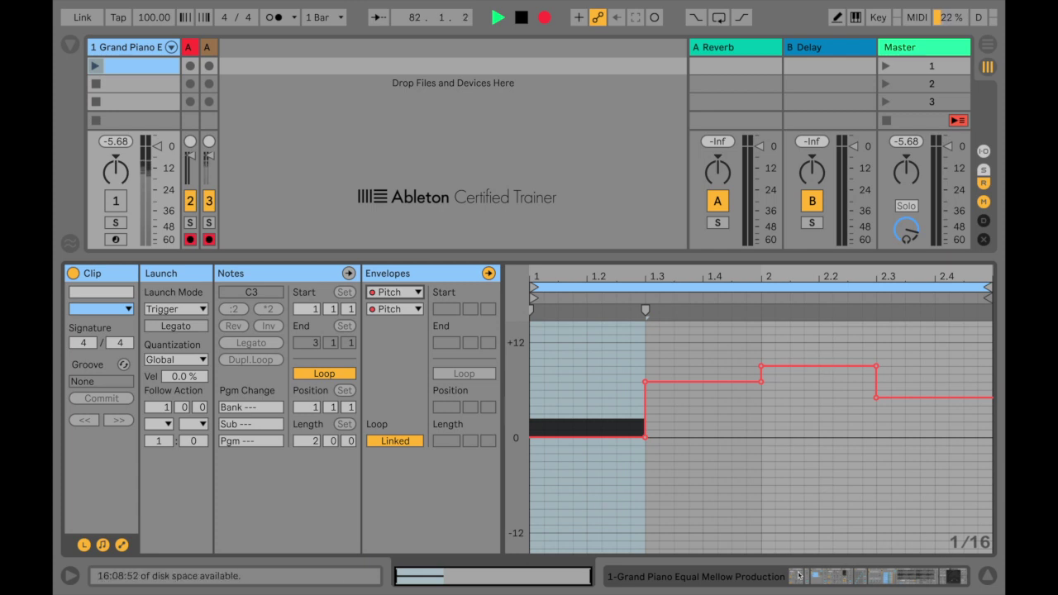
Turn off the MIDI Effect Rack and launch the piano clip with its track unmuted
{"action": "left_click", "coordinate": [841, 584]}
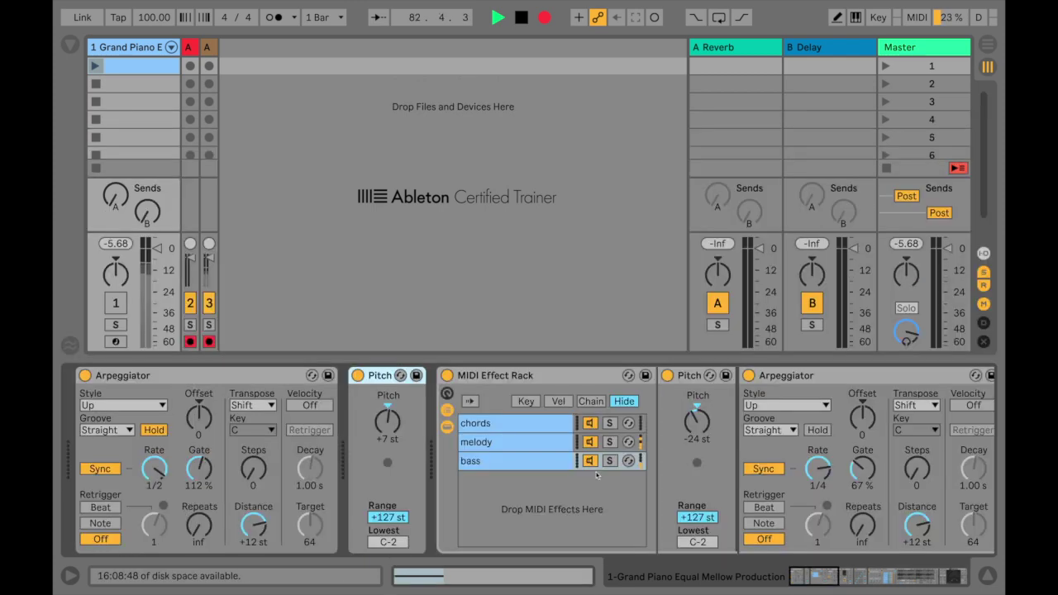
{"action": "left_click", "coordinate": [447, 376]}
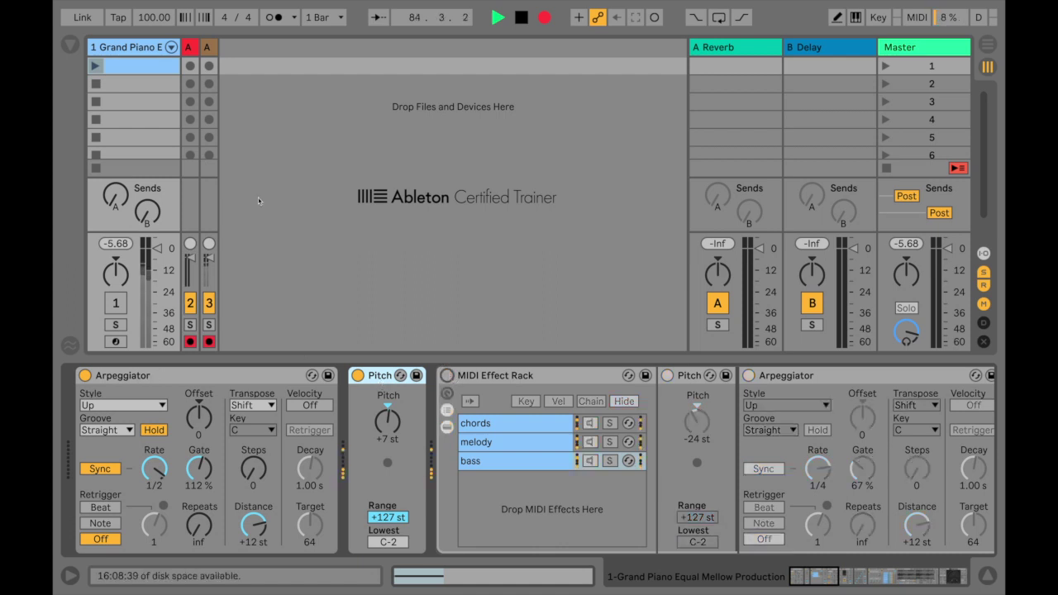
{"action": "left_click", "coordinate": [96, 65]}
{"action": "left_click", "coordinate": [116, 303]}
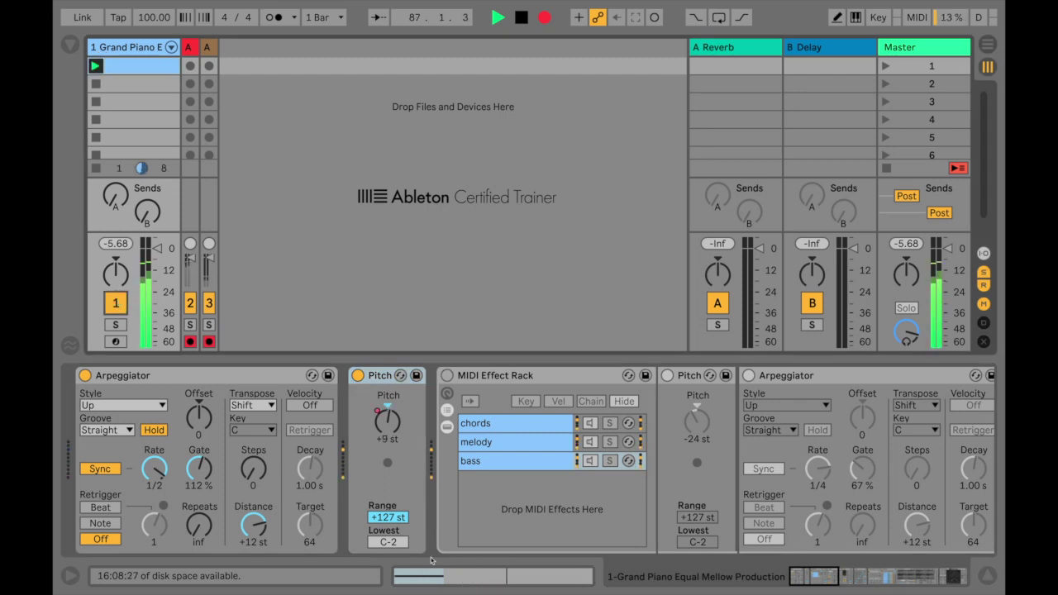
Check the clip's Pitch envelope against the Pitch device during playback and mute the piano track
{"action": "key", "text": "shift+Tab"}
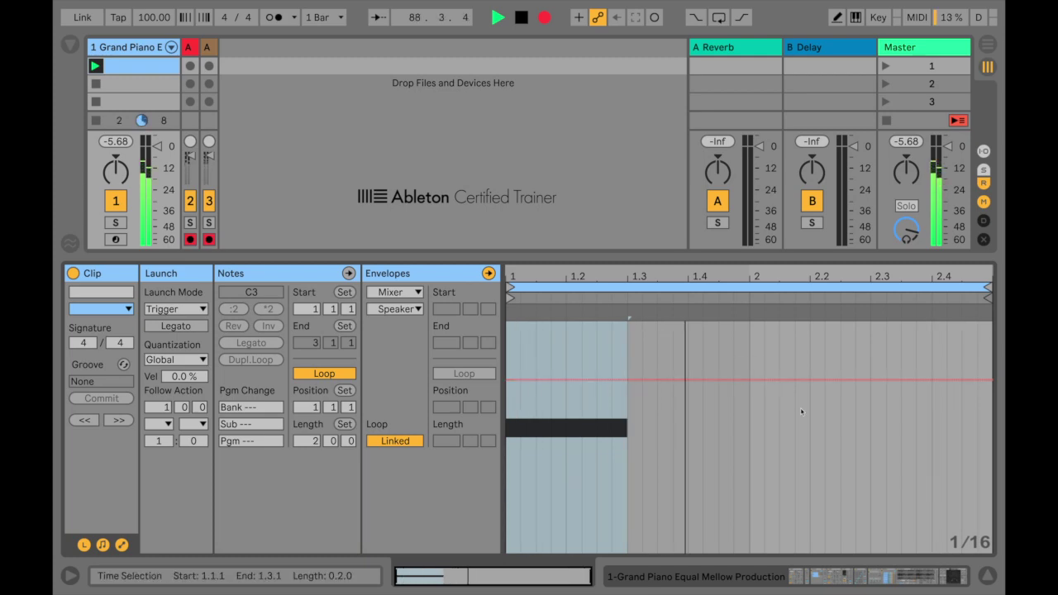
{"action": "left_click", "coordinate": [392, 292]}
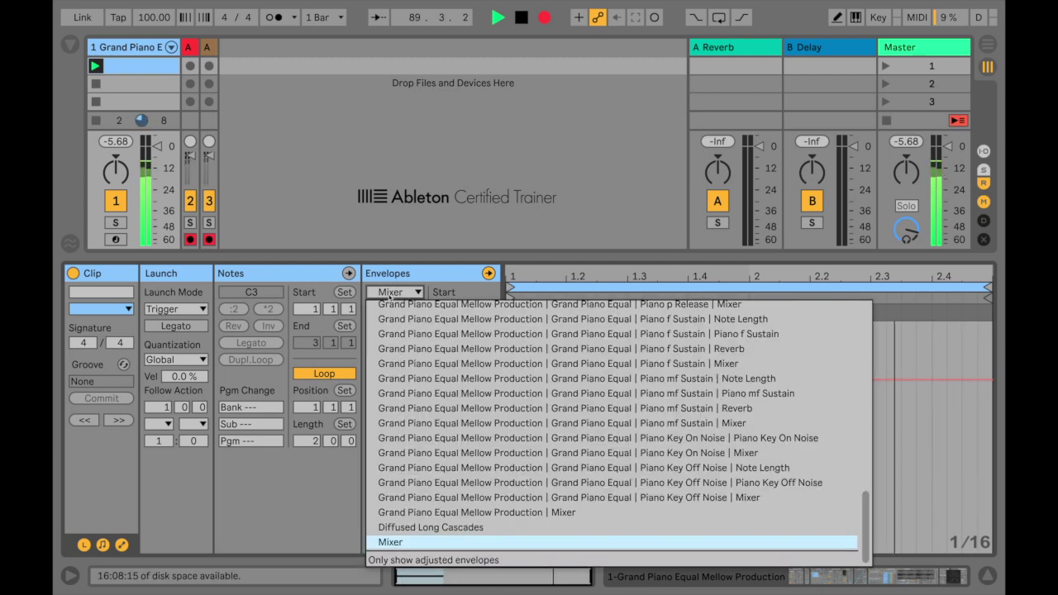
{"action": "scroll", "coordinate": [397, 467], "scroll_direction": "up", "scroll_amount": 15}
{"action": "left_click", "coordinate": [395, 336]}
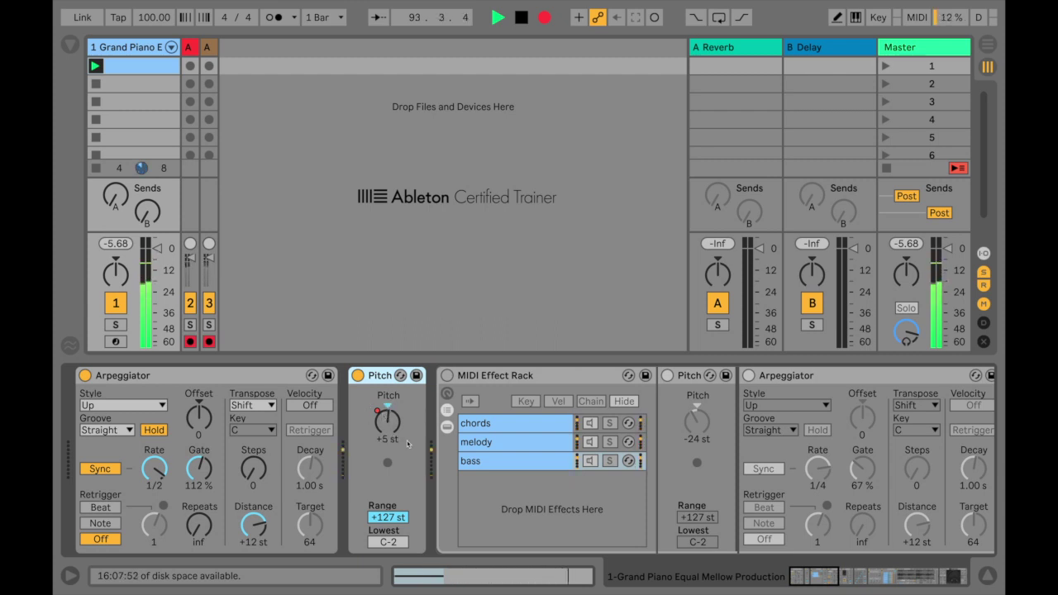
{"action": "left_click", "coordinate": [120, 312]}
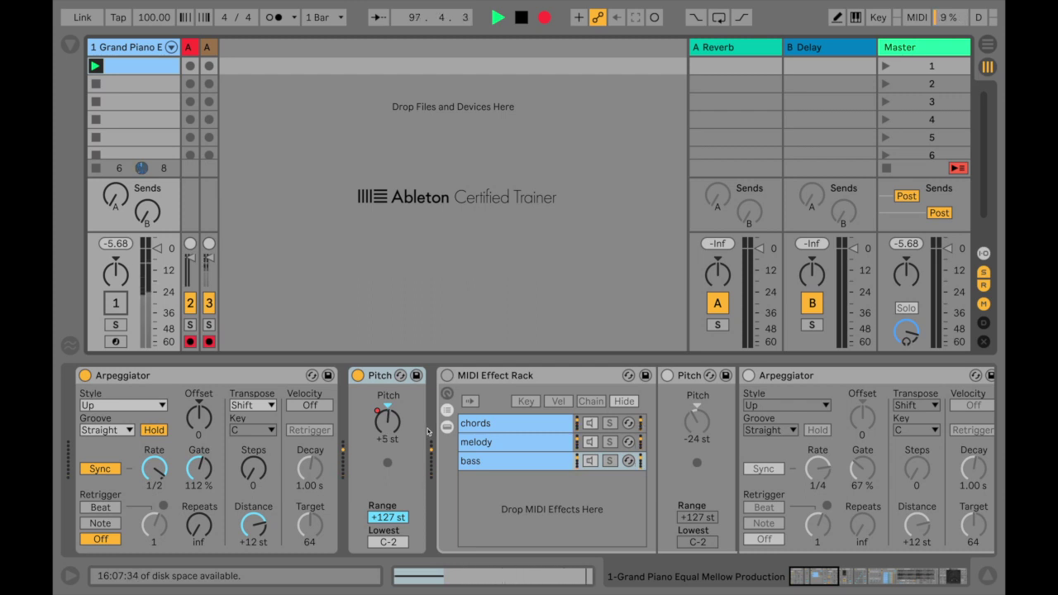
Turn the MIDI Effect Rack back on and look through the devices of its chords, melody and bass chains
{"action": "left_click", "coordinate": [515, 378]}
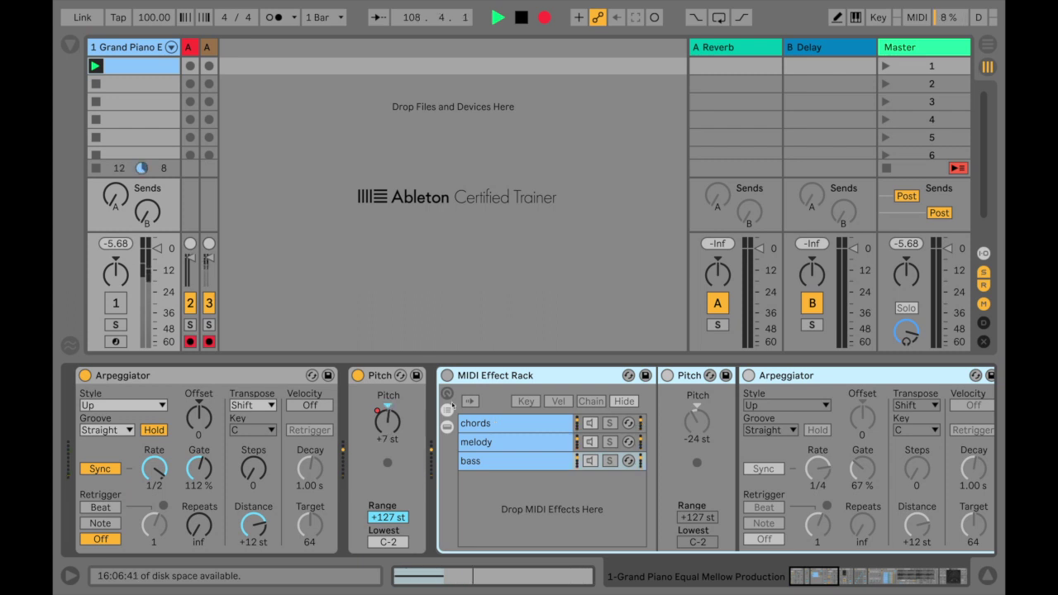
{"action": "left_click", "coordinate": [446, 375]}
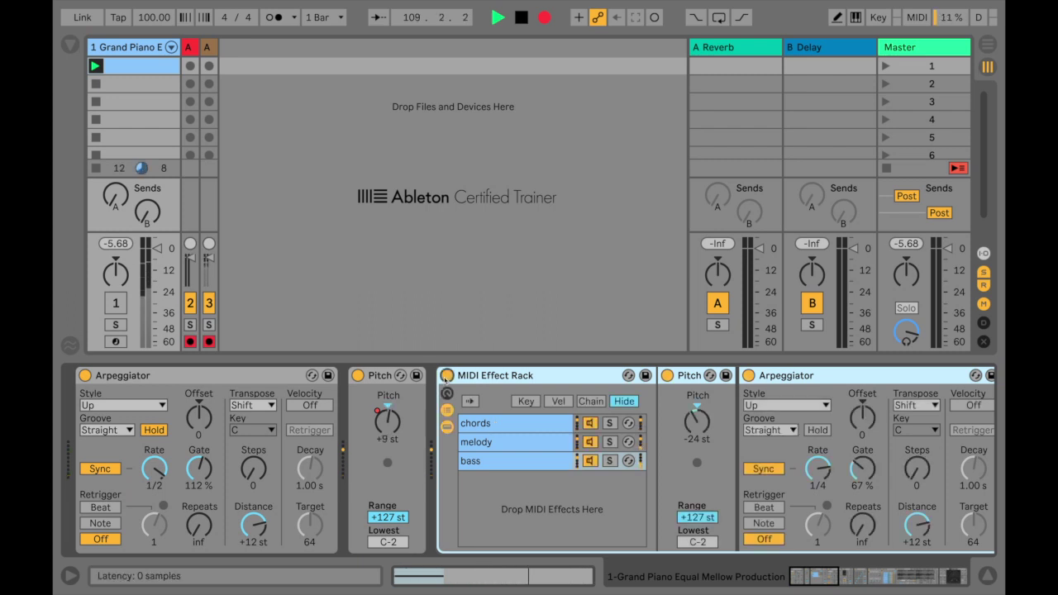
{"action": "left_click", "coordinate": [486, 423]}
{"action": "left_click", "coordinate": [488, 442]}
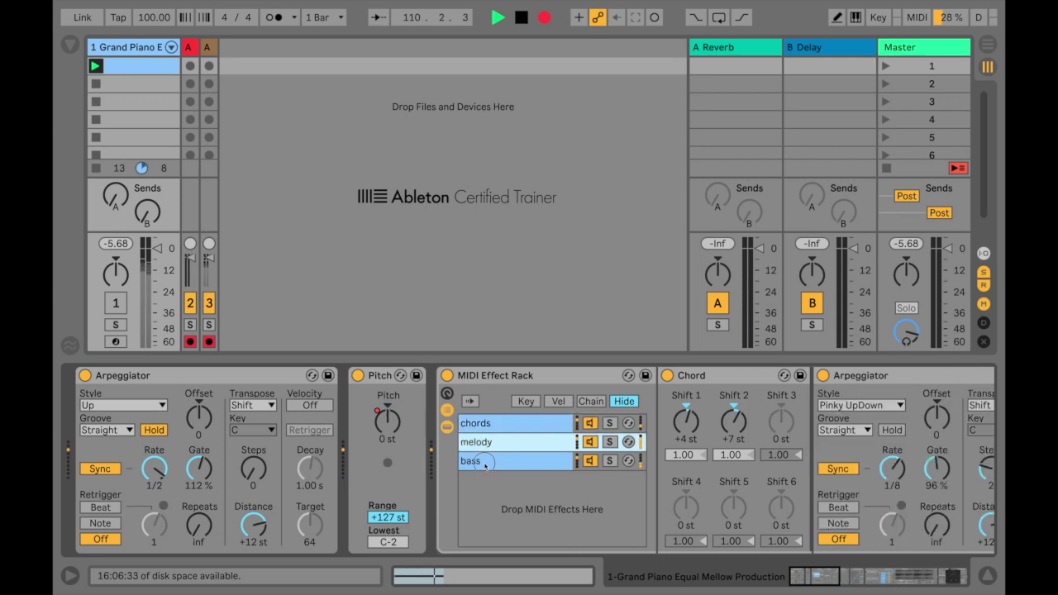
{"action": "left_click", "coordinate": [485, 463]}
{"action": "left_click", "coordinate": [496, 425]}
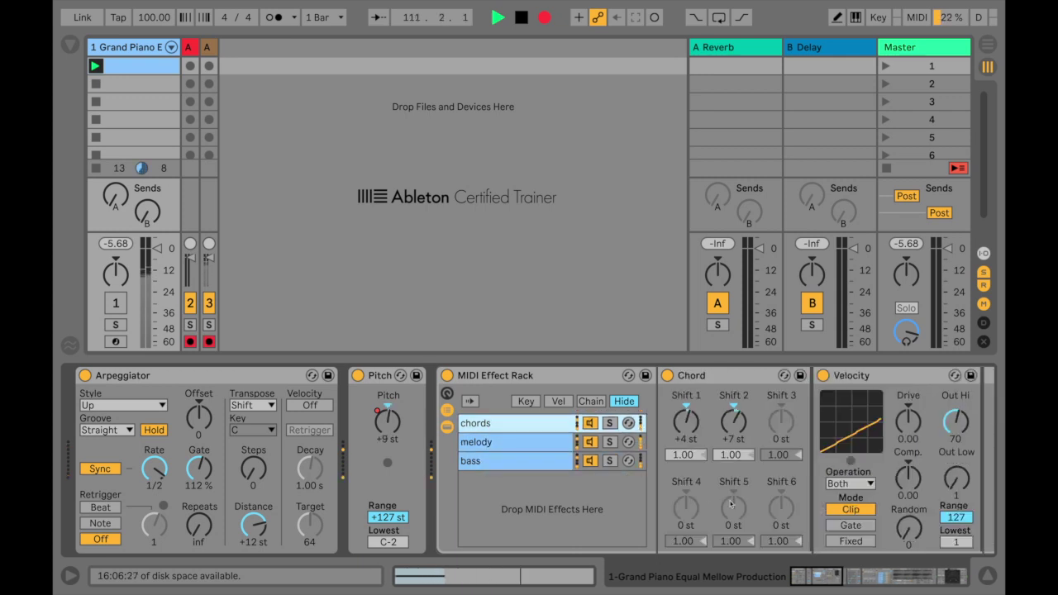
{"action": "scroll", "coordinate": [661, 488], "scroll_direction": "right", "scroll_amount": 5}
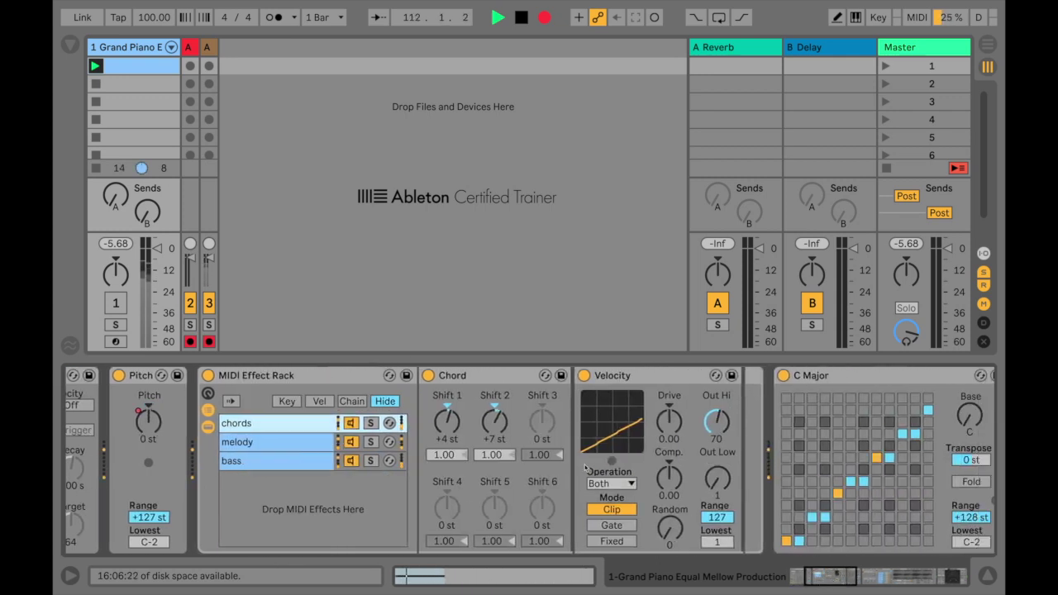
Solo the rack's chords chain and unmute the piano track to hear it alone
{"action": "left_click", "coordinate": [468, 383]}
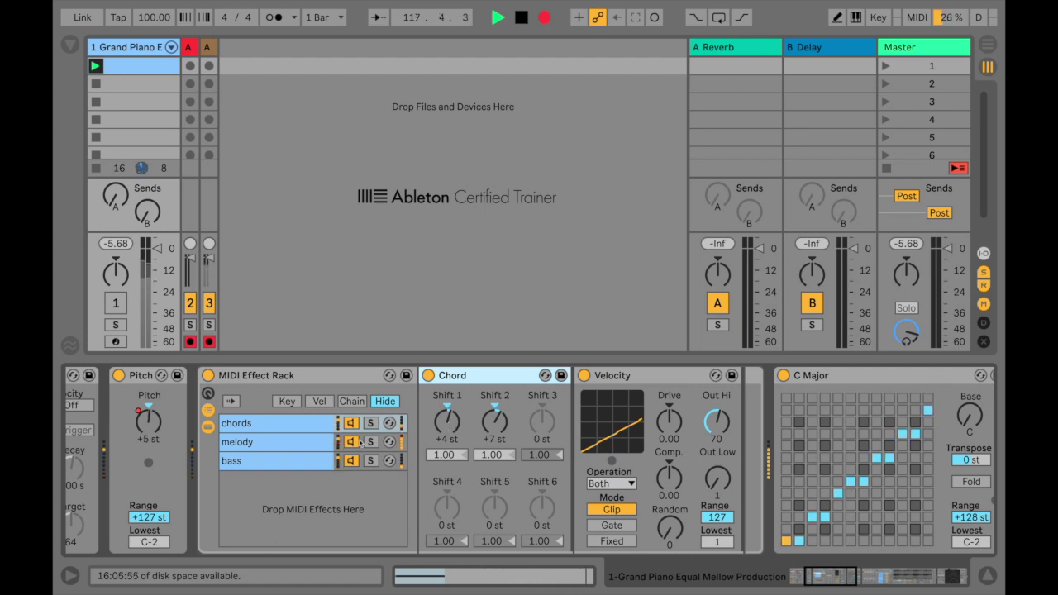
{"action": "left_click", "coordinate": [277, 422]}
{"action": "left_click", "coordinate": [371, 422]}
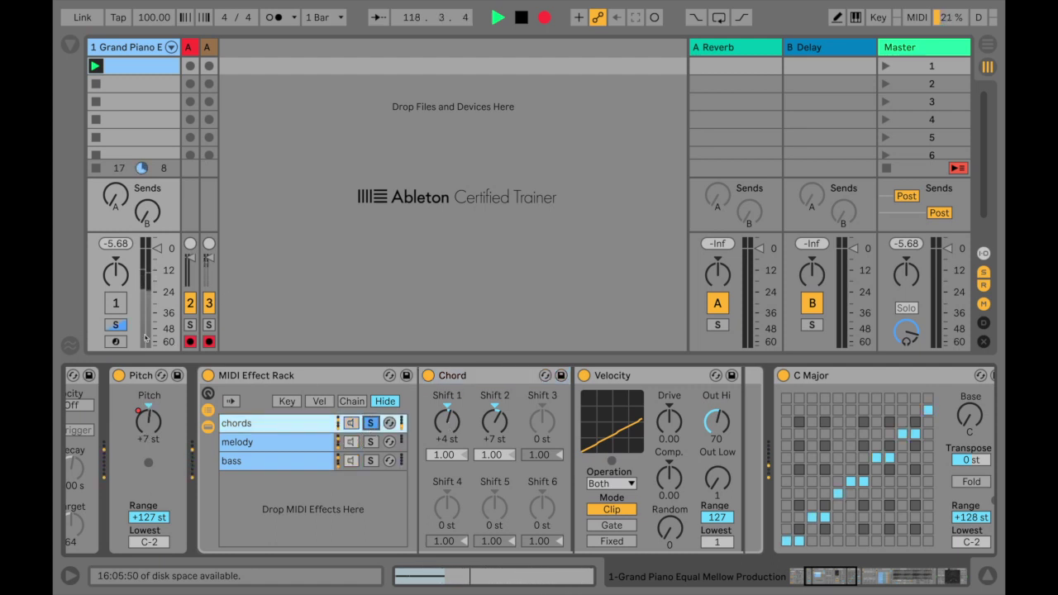
{"action": "left_click", "coordinate": [124, 308]}
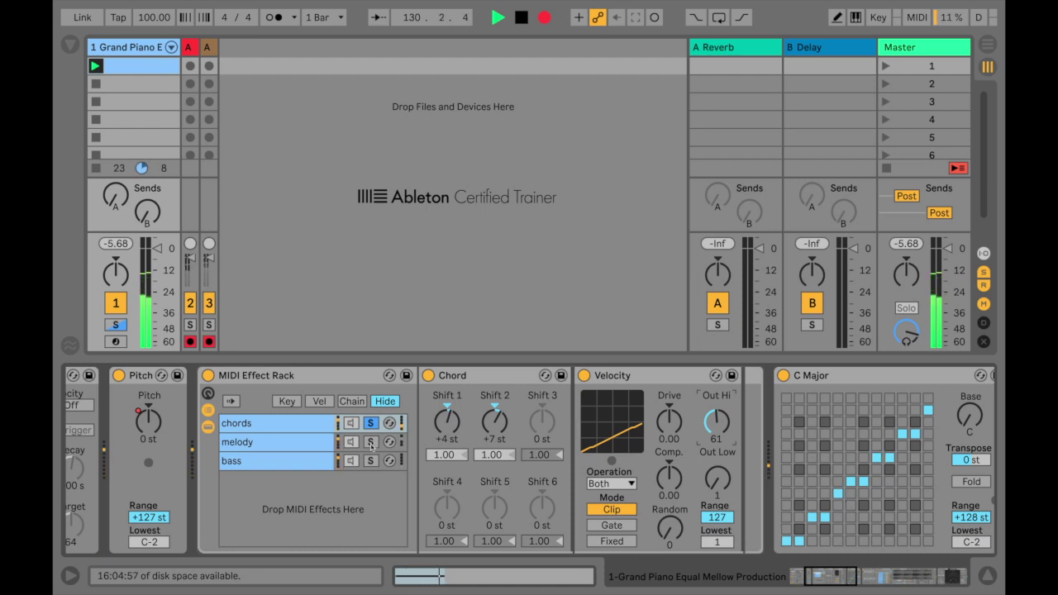
Solo the rack's melody chain and inspect its Chord and Arpeggiator devices
{"action": "left_click", "coordinate": [371, 443]}
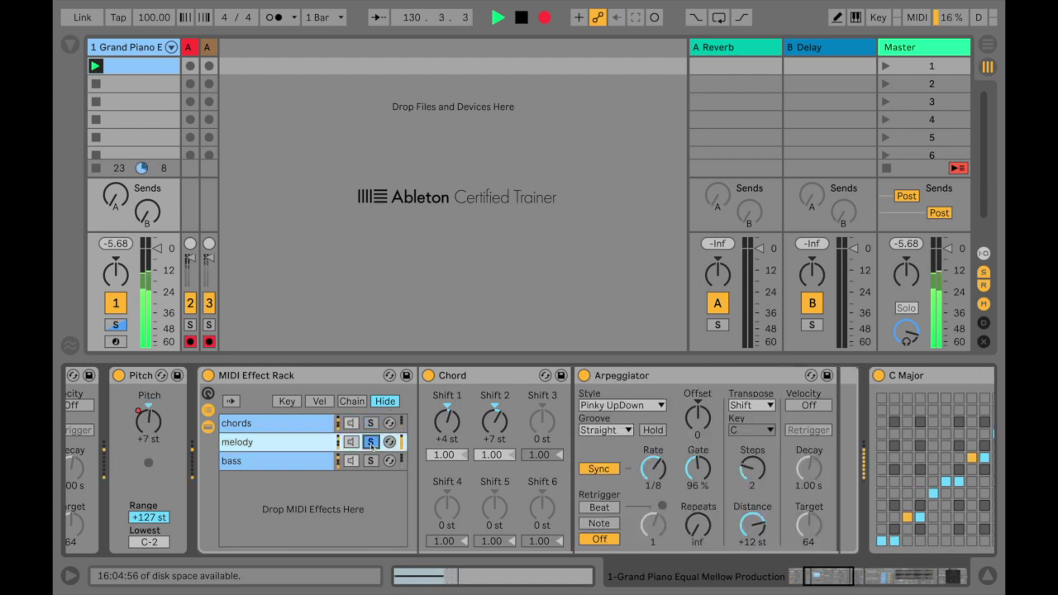
{"action": "left_click", "coordinate": [470, 380]}
{"action": "left_click", "coordinate": [635, 377]}
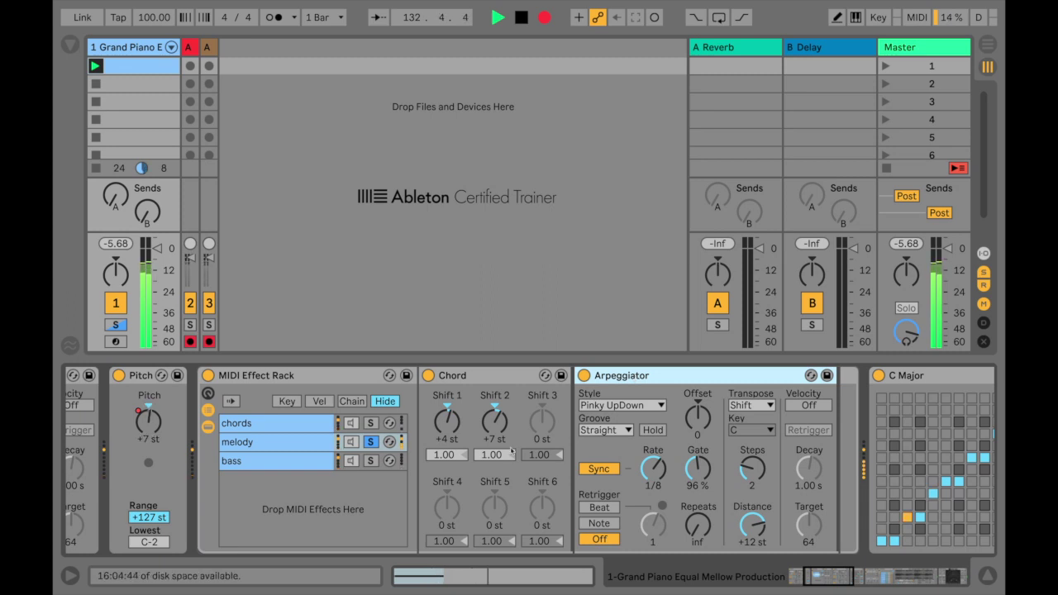
Audition the rack's bass chain in solo and release the solo so all three chains play
{"action": "left_click", "coordinate": [259, 463]}
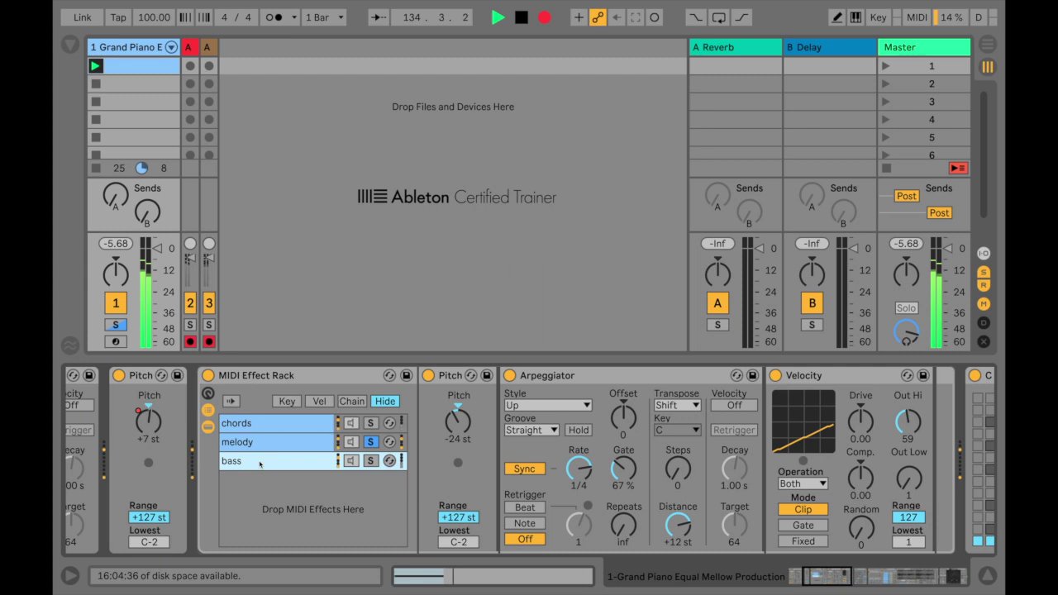
{"action": "left_click", "coordinate": [370, 461]}
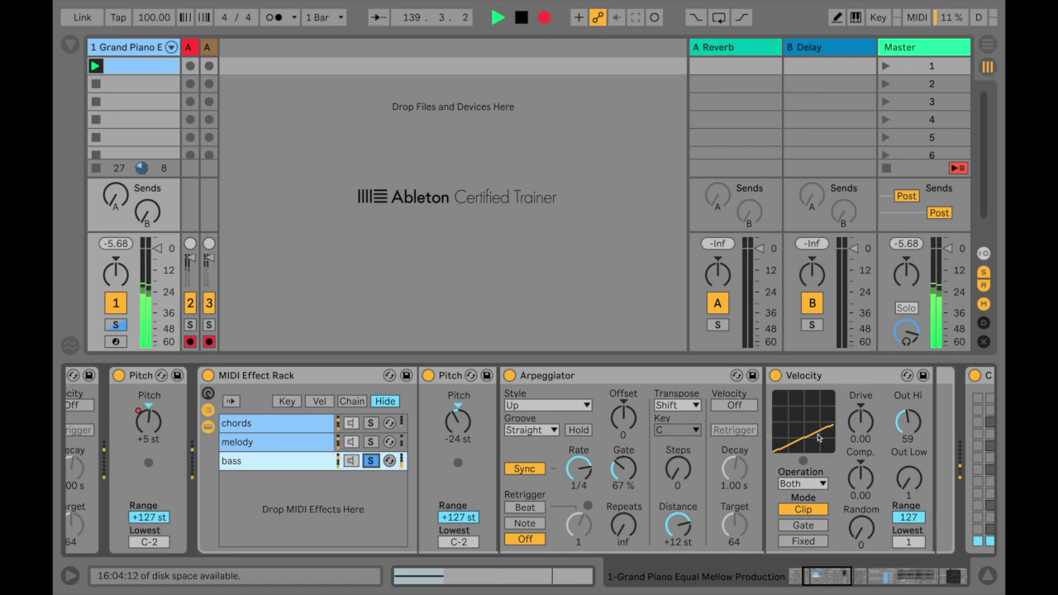
{"action": "left_click", "coordinate": [370, 461]}
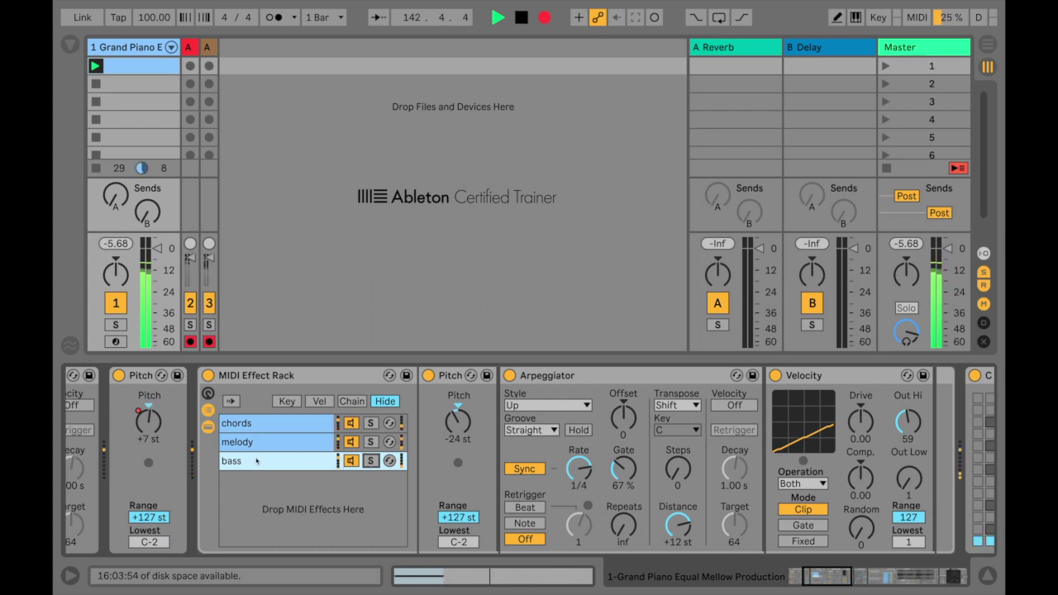
Bring the C Major scale device after the rack into view and select it
{"action": "key", "text": "shift+Tab"}
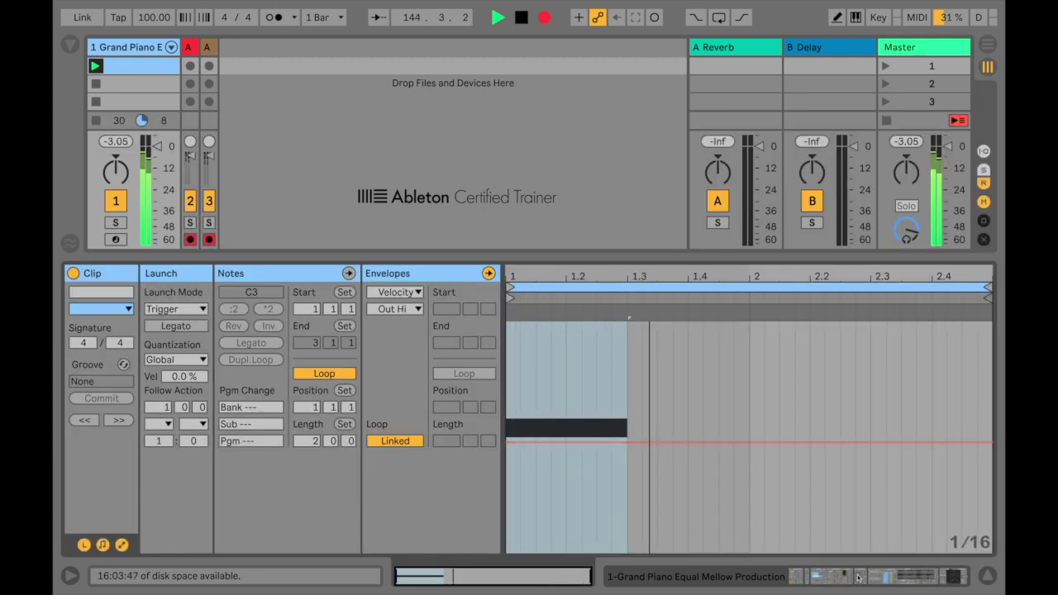
{"action": "key", "text": "shift+Tab"}
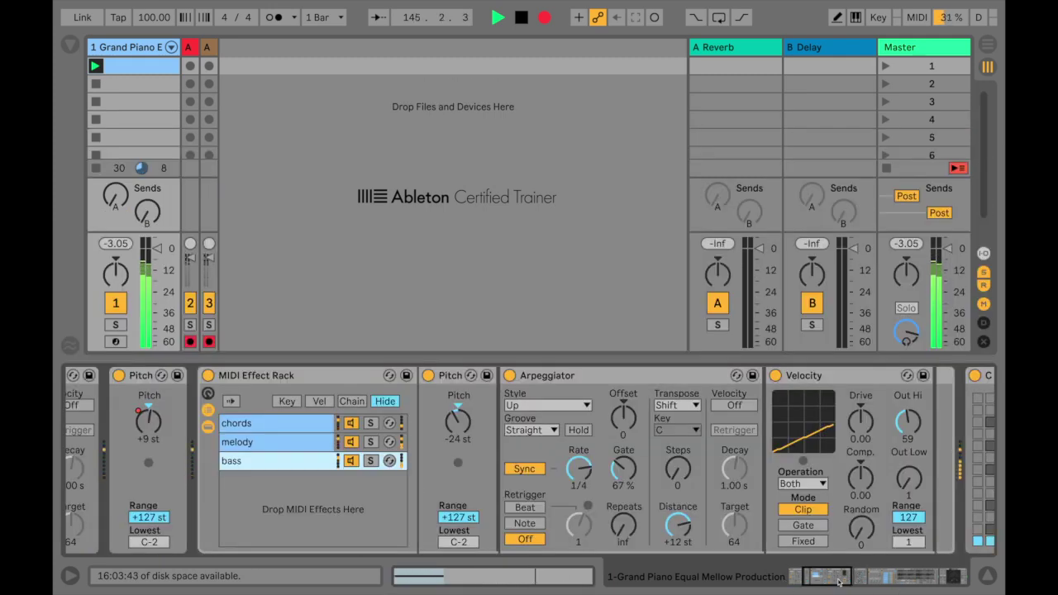
{"action": "left_click_drag", "start_coordinate": [838, 578], "coordinate": [862, 581]}
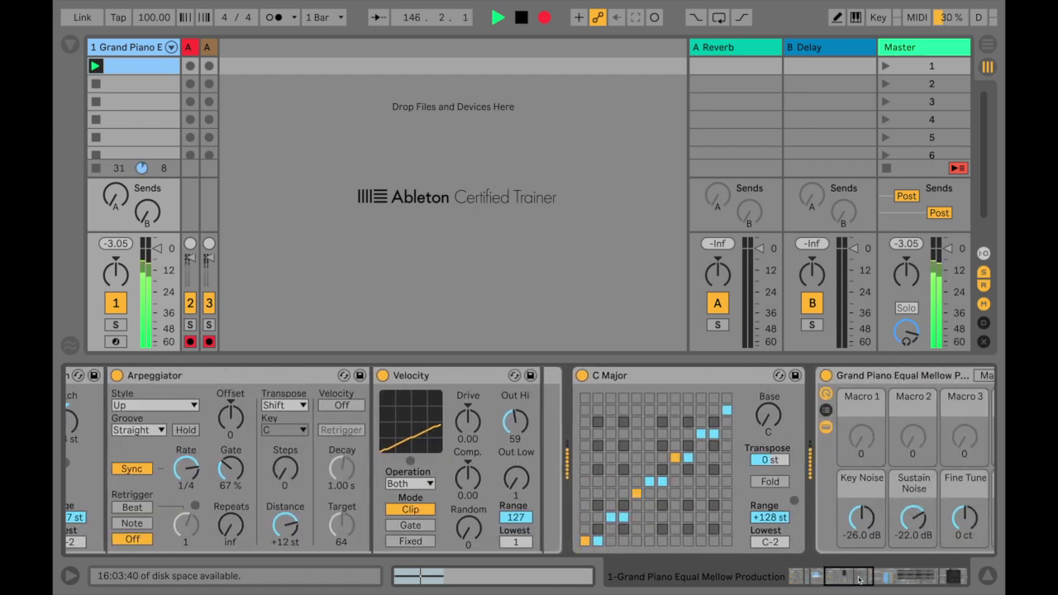
{"action": "left_click", "coordinate": [675, 377]}
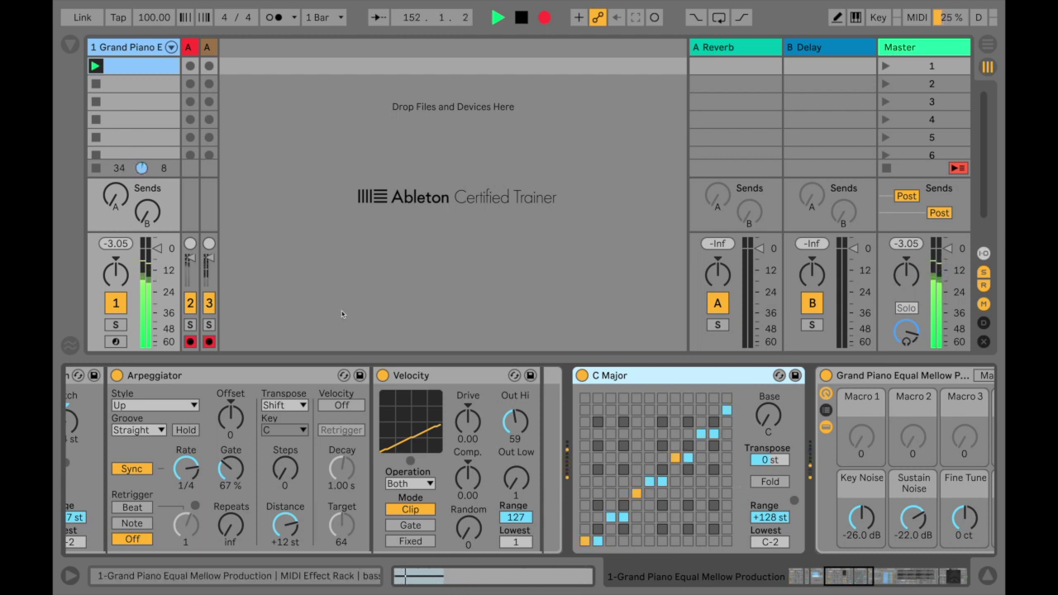
Stop the piano clip, mute its track and return the device chain view to the MIDI Effect Rack
{"action": "left_click", "coordinate": [92, 169]}
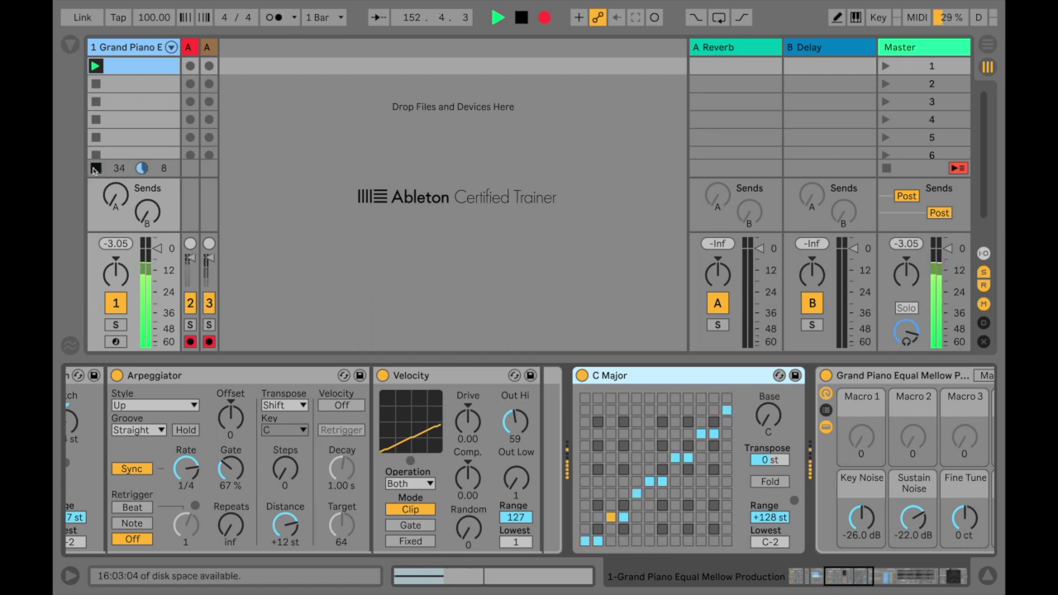
{"action": "left_click", "coordinate": [116, 304]}
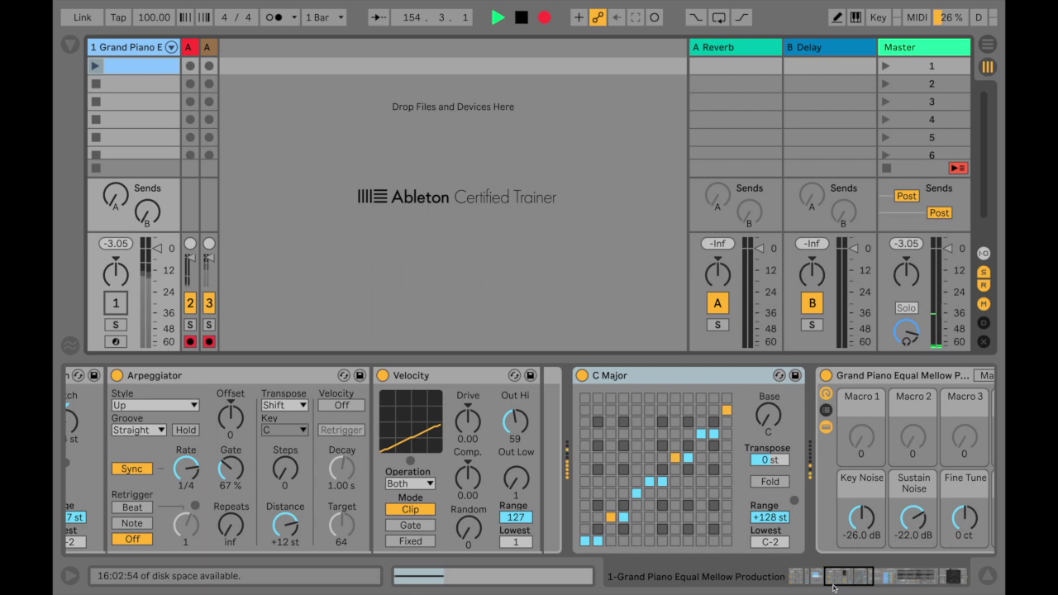
{"action": "left_click_drag", "start_coordinate": [853, 582], "coordinate": [825, 584]}
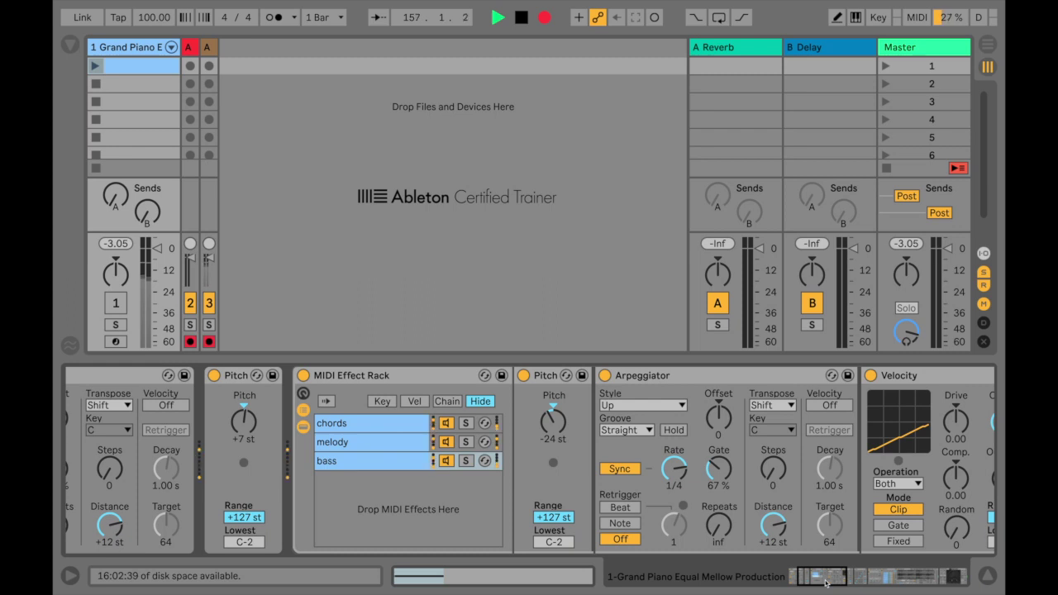